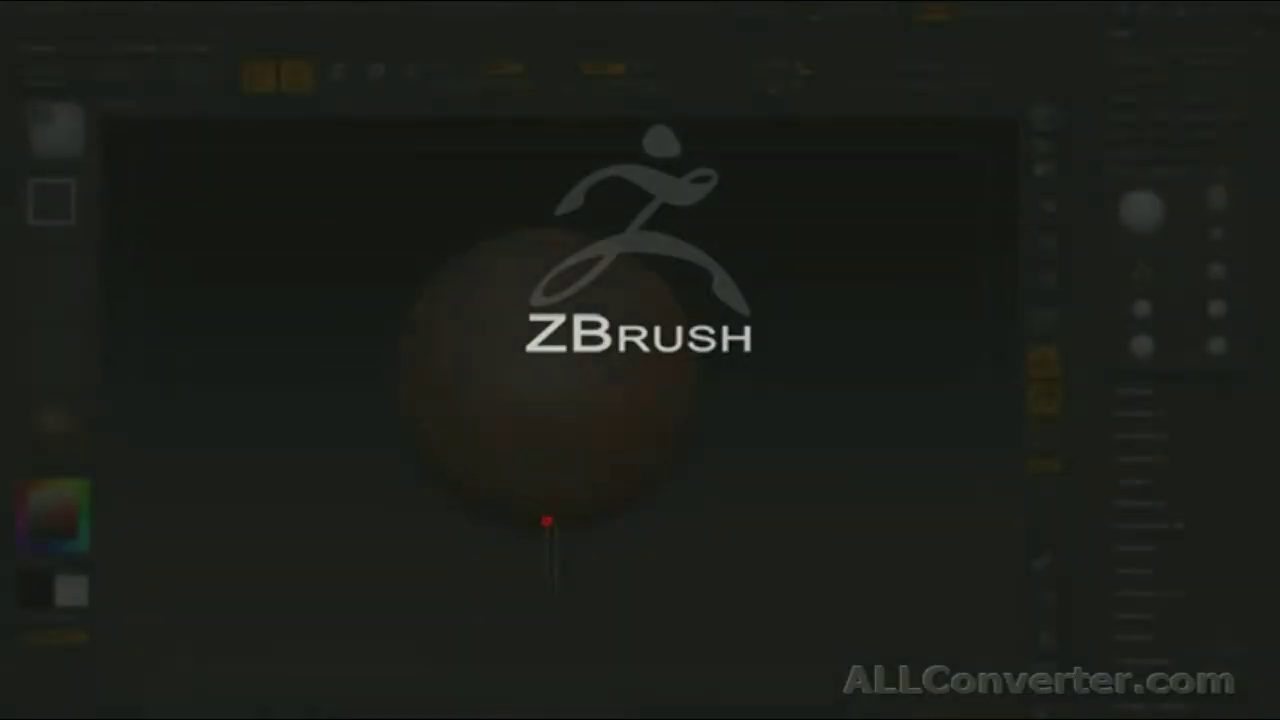
Carve a straight horizontal seam groove around the middle of the sphere
drag(548, 350, 548, 190)
mouse_move(292, 360)
mouse_down()
mouse_move(737, 363)
mouse_move(766, 385)
mouse_up()
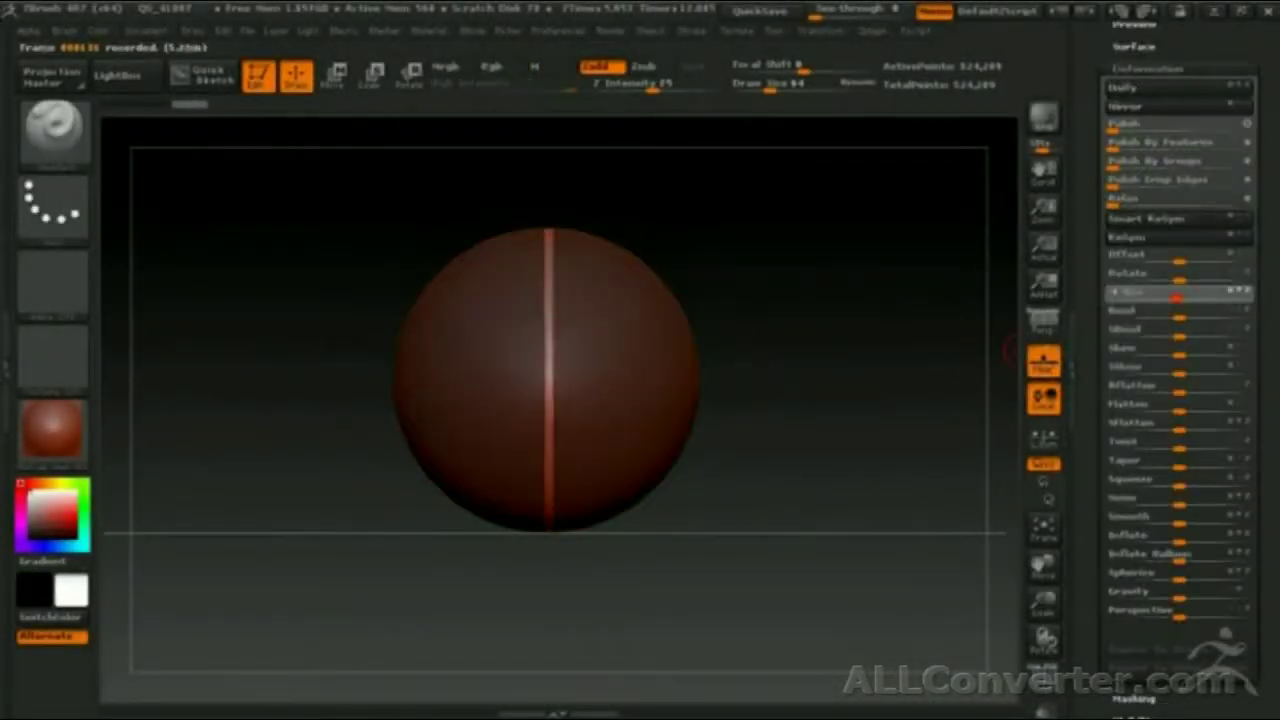
drag(357, 373, 627, 380)
mouse_move(491, 373)
mouse_down()
mouse_move(686, 366)
mouse_move(737, 380)
mouse_up()
drag(525, 381, 746, 380)
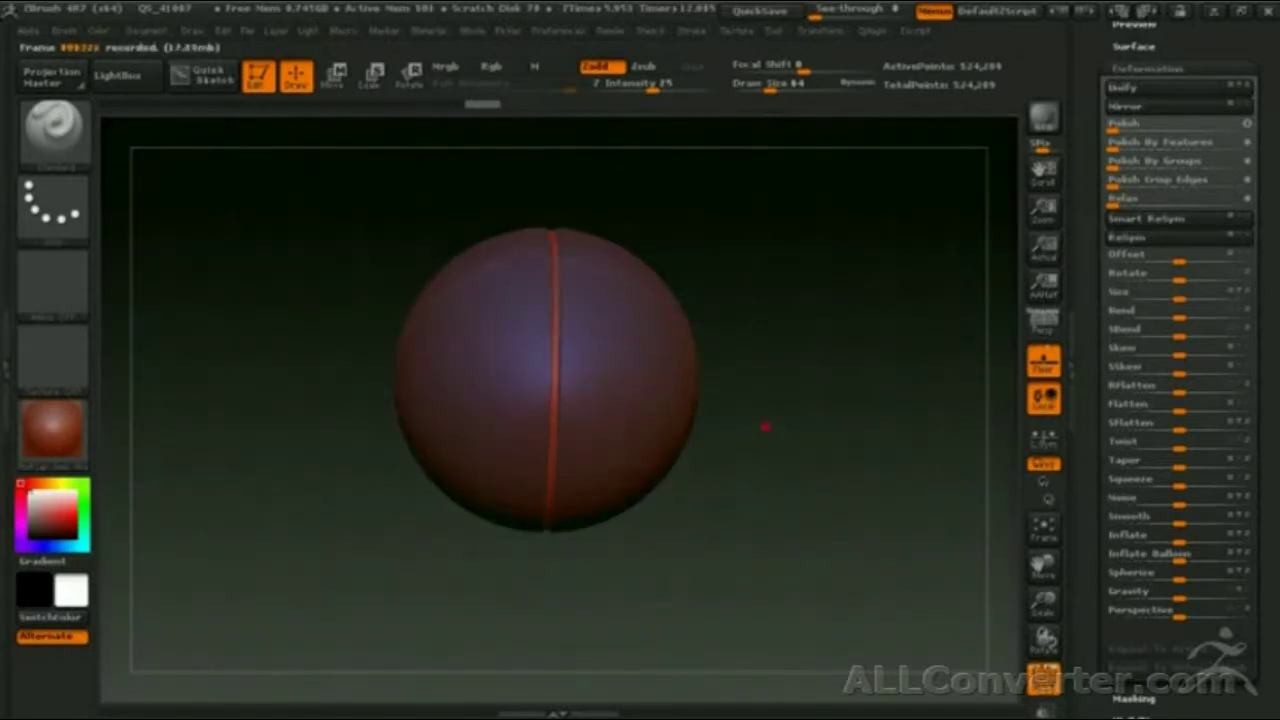
Outline and carve the two curved side seams, then rotate to inspect them
mouse_move(526, 380)
mouse_down()
mouse_move(453, 245)
mouse_move(431, 243)
mouse_move(463, 243)
mouse_move(437, 231)
mouse_up()
ctrl+shift+drag(597, 486, 507, 291)
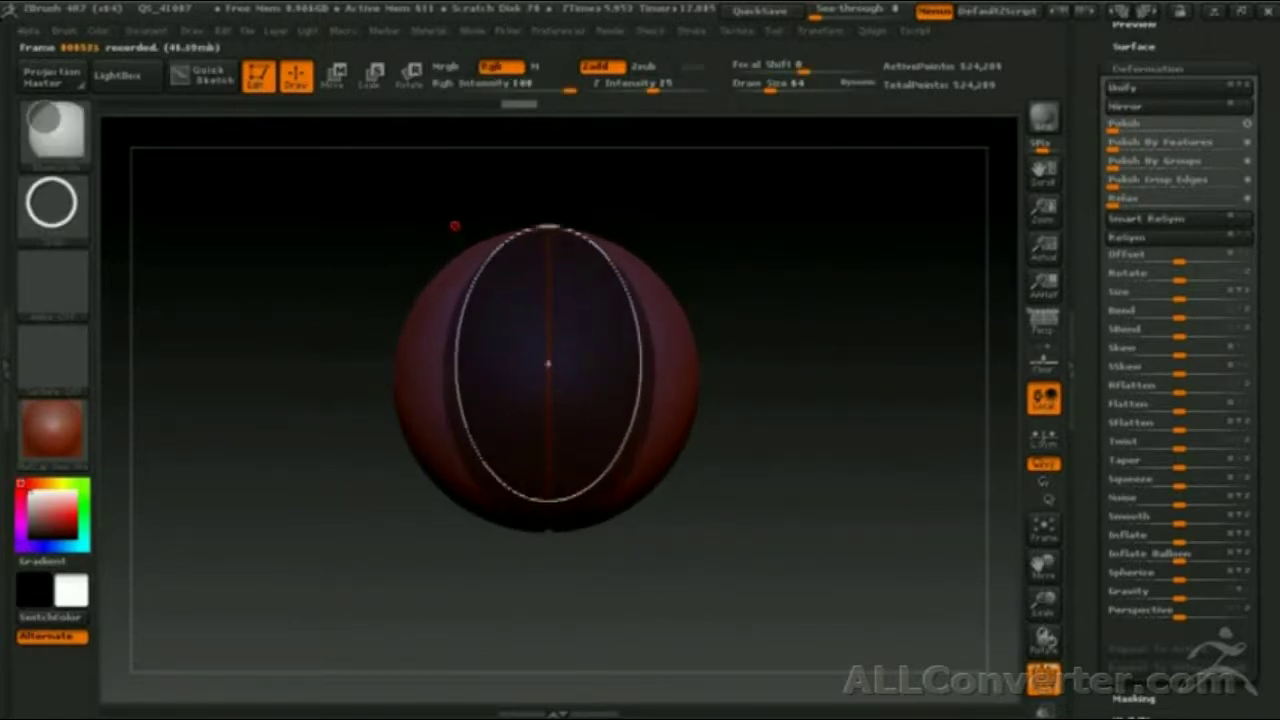
ctrl+shift+drag(451, 235, 451, 235)
mouse_move(903, 306)
mouse_down()
mouse_move(917, 243)
mouse_move(908, 560)
mouse_move(837, 517)
mouse_move(774, 621)
mouse_move(823, 566)
mouse_move(737, 591)
mouse_move(837, 531)
mouse_move(797, 537)
mouse_move(786, 471)
mouse_move(786, 514)
mouse_up()
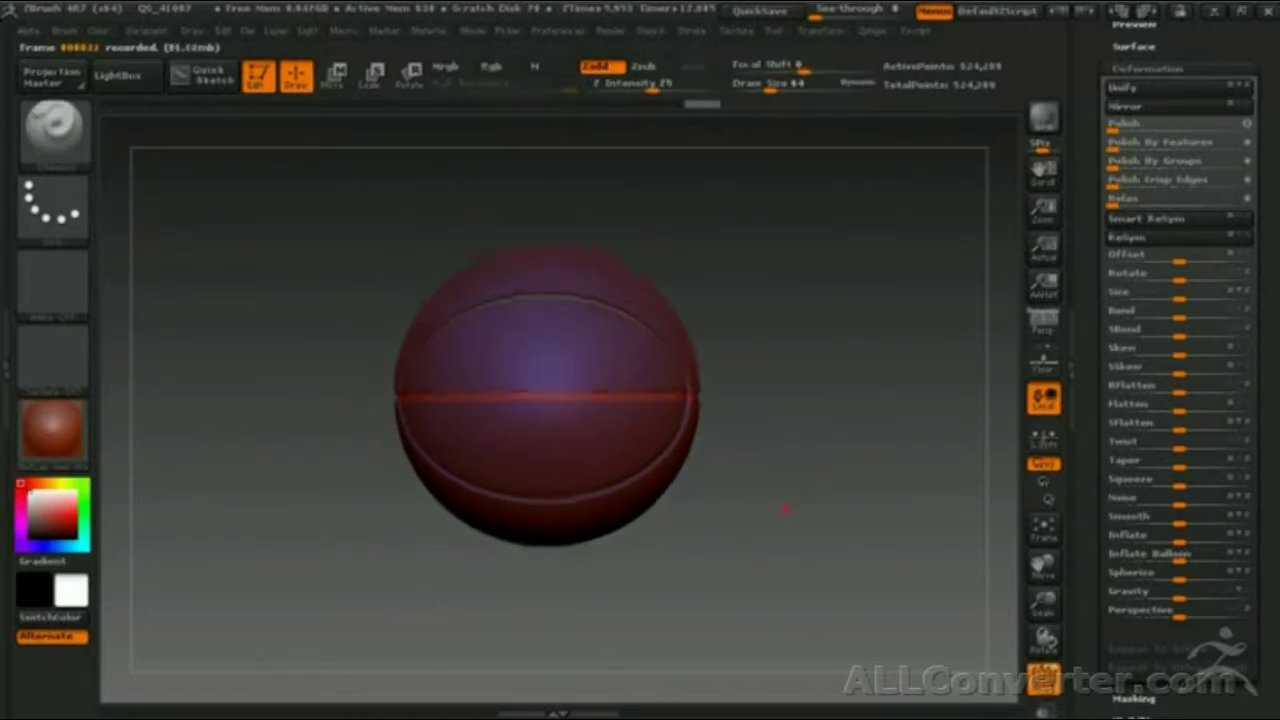
Bring up the Spalding basketball image and scale it to fit over the sphere
key(shift+z)
drag(558, 410, 577, 378)
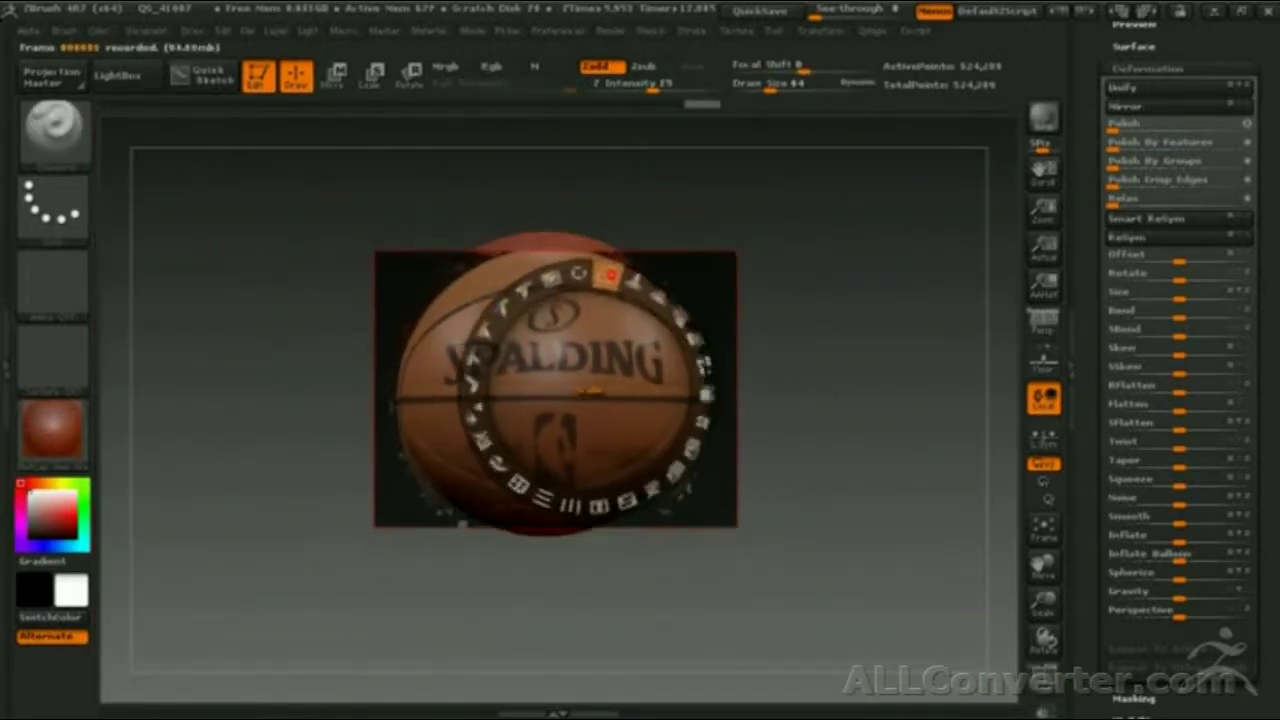
mouse_move(572, 378)
mouse_down()
mouse_move(800, 371)
mouse_move(560, 411)
mouse_up()
drag(577, 295, 584, 321)
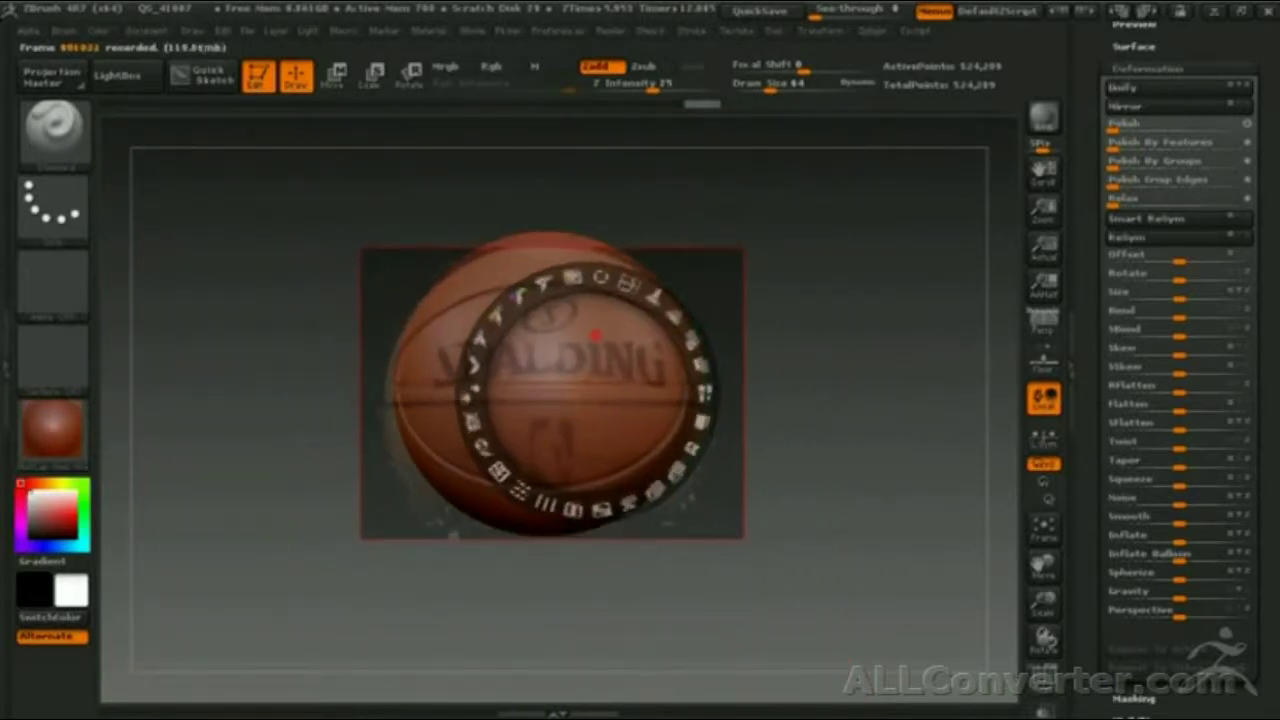
Adjust the image's opacity to align it, then hide the dial and enable Rgb
drag(584, 321, 681, 325)
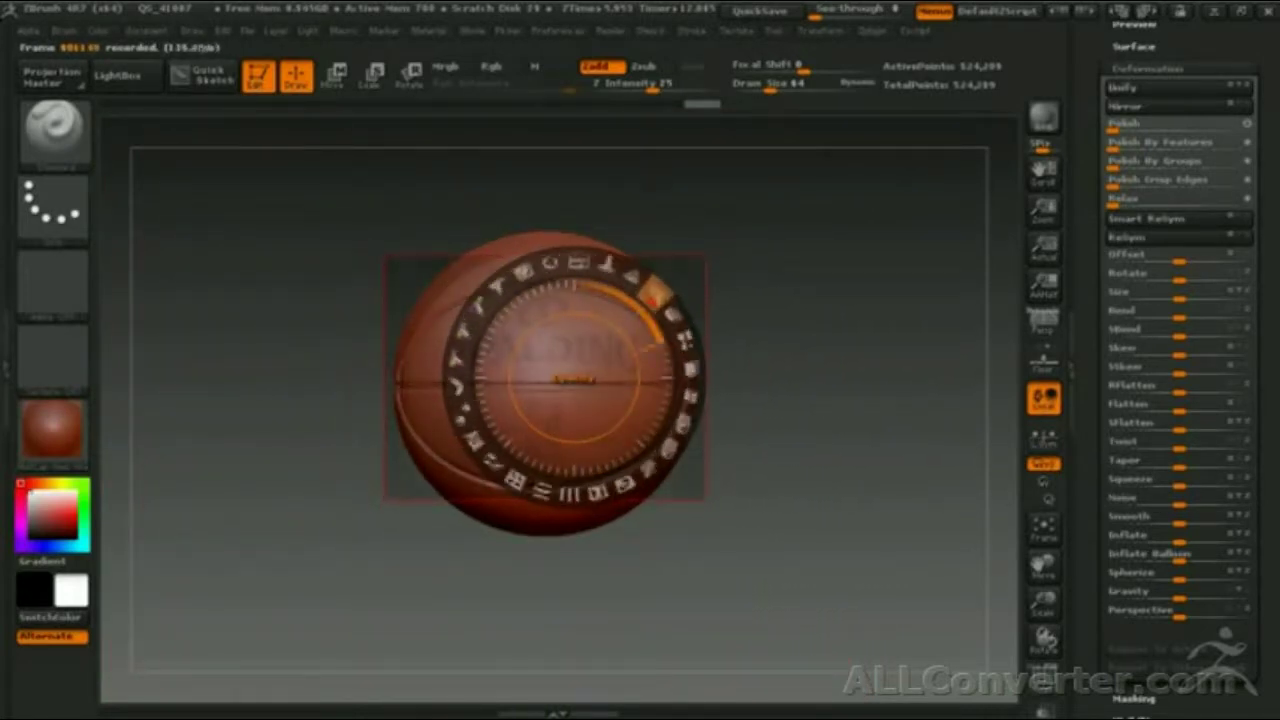
drag(685, 345, 690, 355)
drag(689, 403, 692, 385)
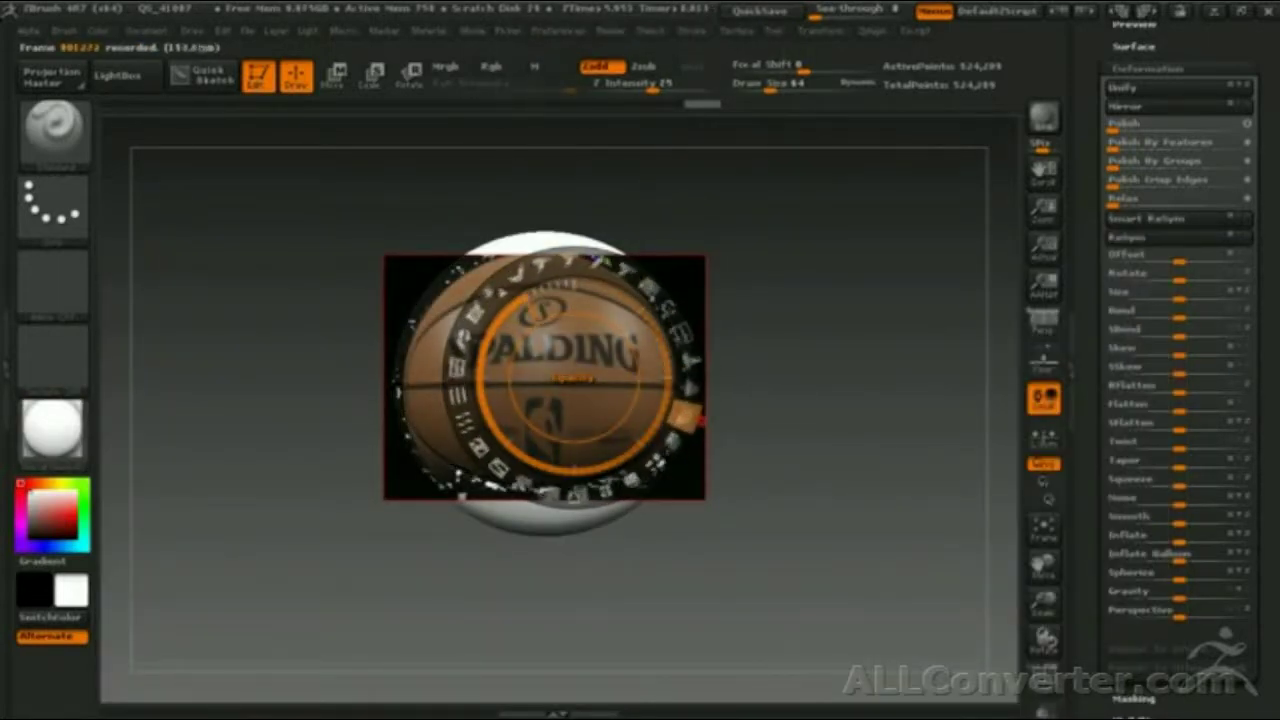
key(z)
click(491, 66)
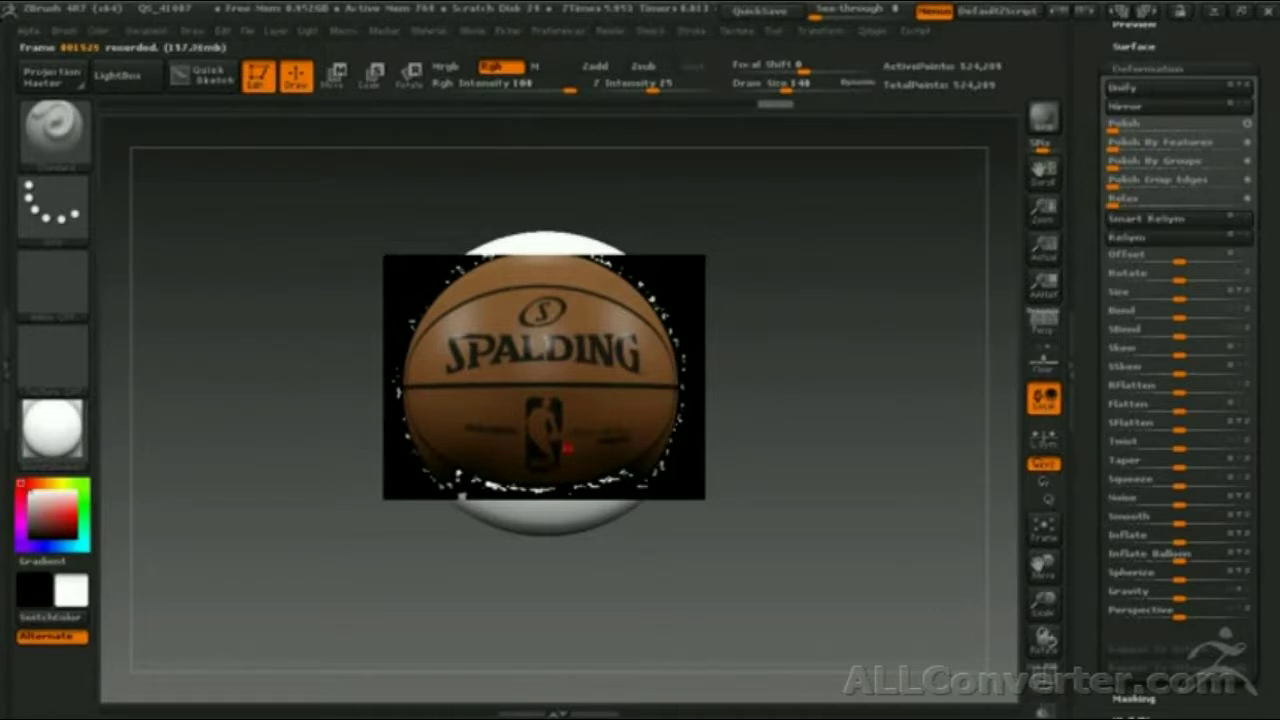
Paint the Spalding texture along the ball's right, lower and top edges, with Draw Size reduced to about 40
key(shift+z)
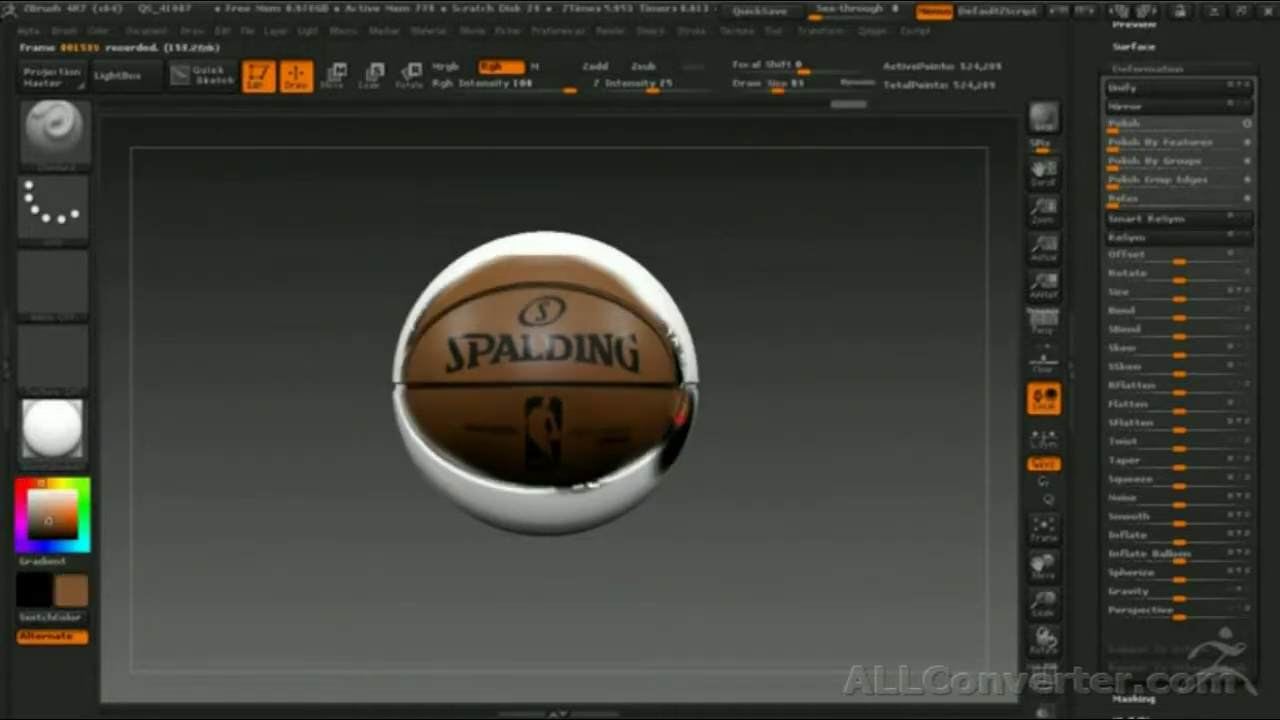
drag(680, 380, 648, 458)
drag(677, 376, 679, 427)
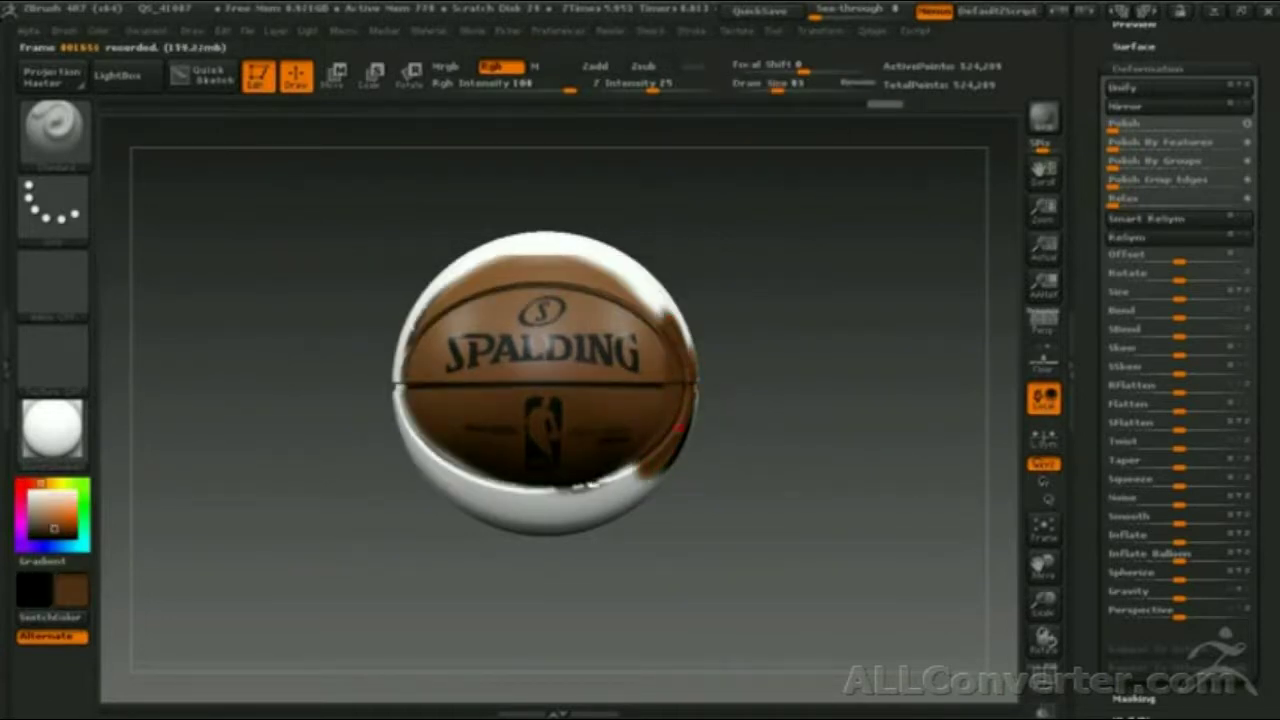
mouse_move(645, 480)
mouse_down()
mouse_move(595, 472)
mouse_move(548, 494)
mouse_move(478, 494)
mouse_move(413, 443)
mouse_up()
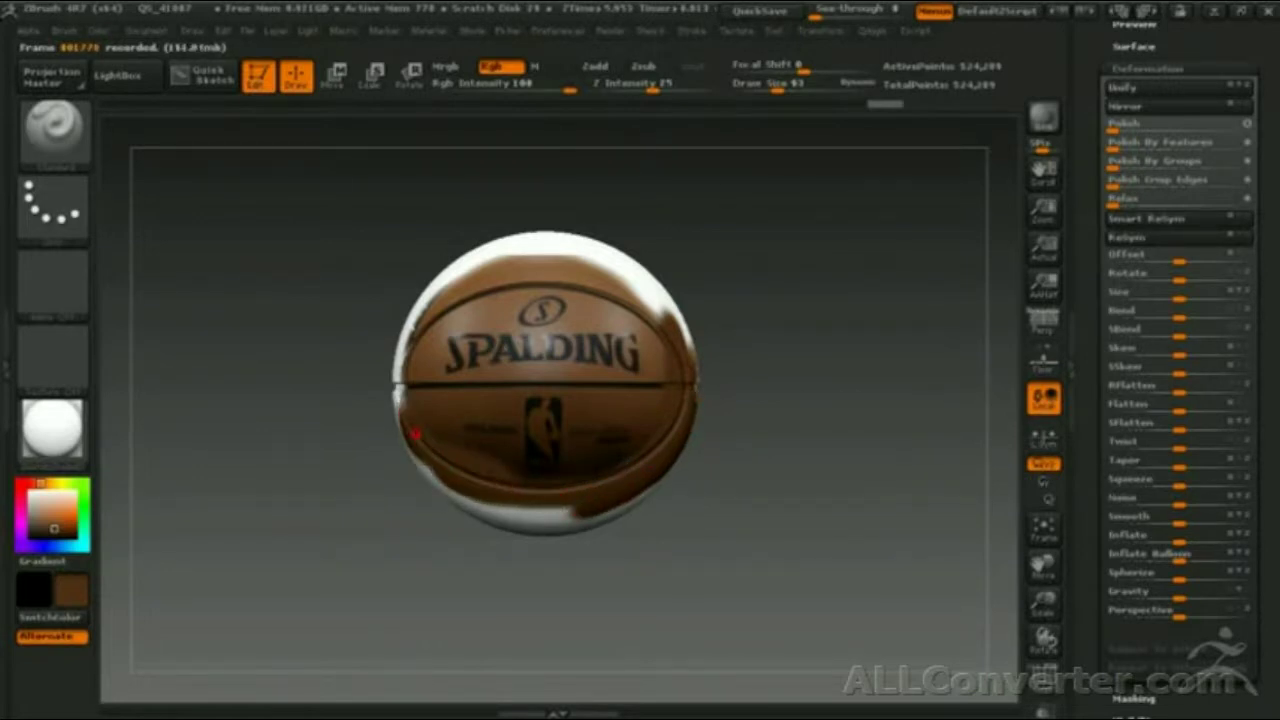
mouse_move(405, 340)
mouse_down()
mouse_move(475, 265)
mouse_move(640, 270)
mouse_move(440, 285)
mouse_move(620, 276)
mouse_move(546, 281)
mouse_up()
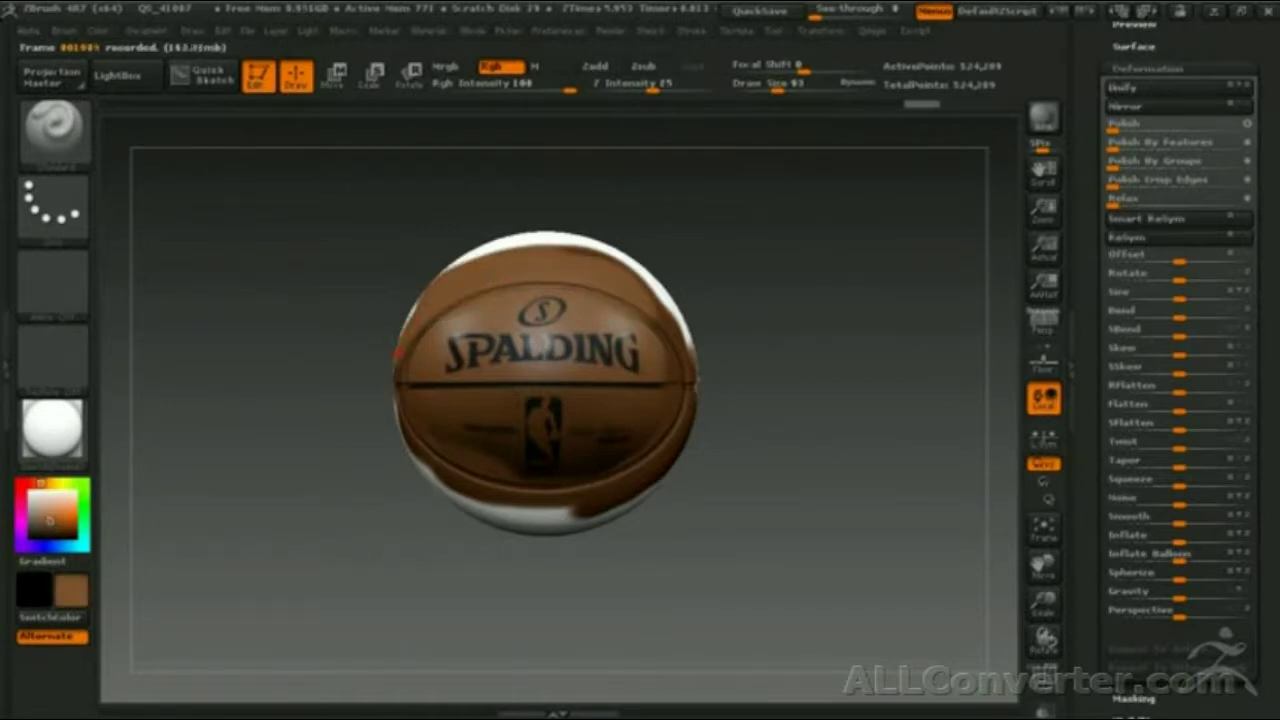
mouse_move(423, 447)
mouse_down()
mouse_move(520, 495)
mouse_move(600, 492)
mouse_move(592, 474)
mouse_up()
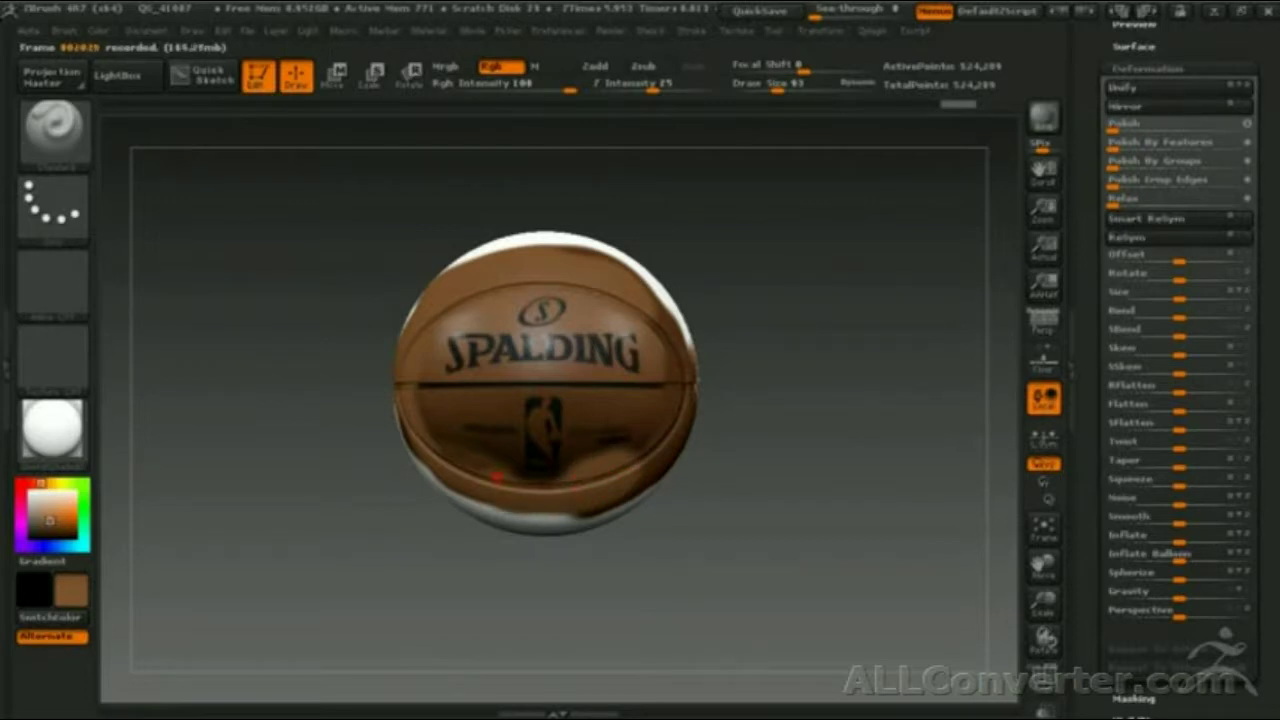
drag(497, 478, 444, 460)
key(bracketleft)
key(bracketleft)
key(bracketleft)
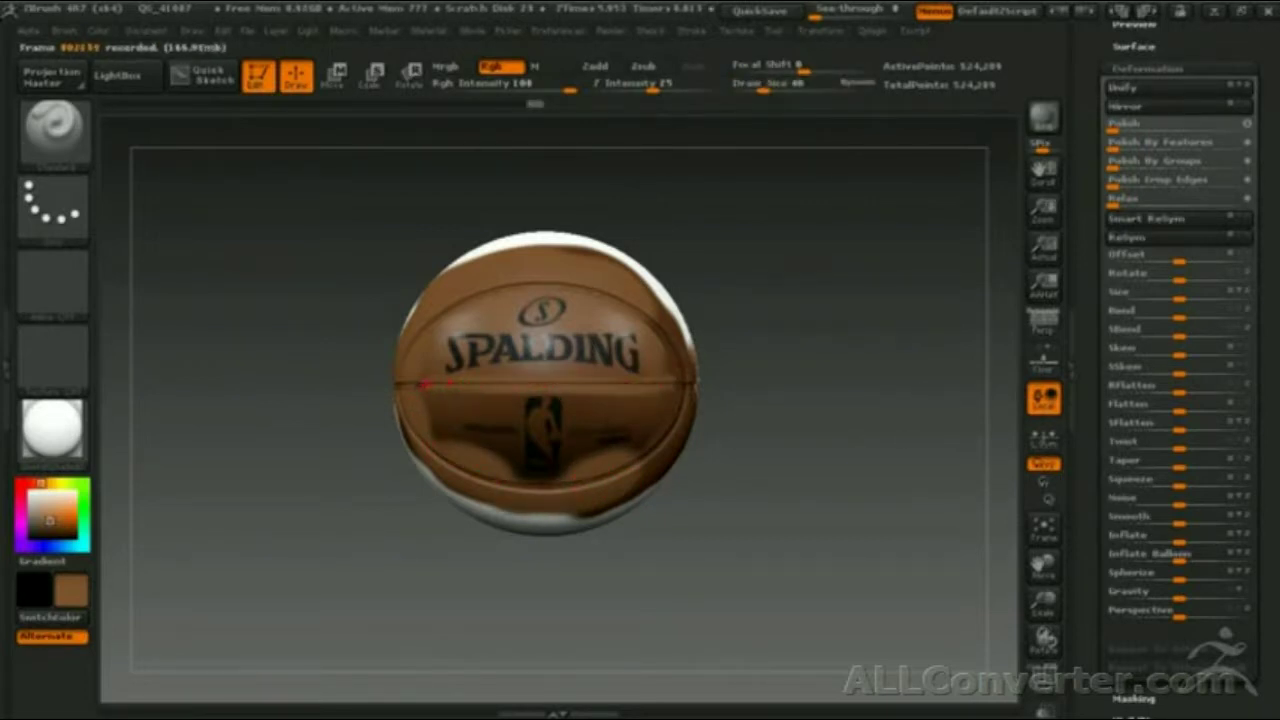
click(1150, 300)
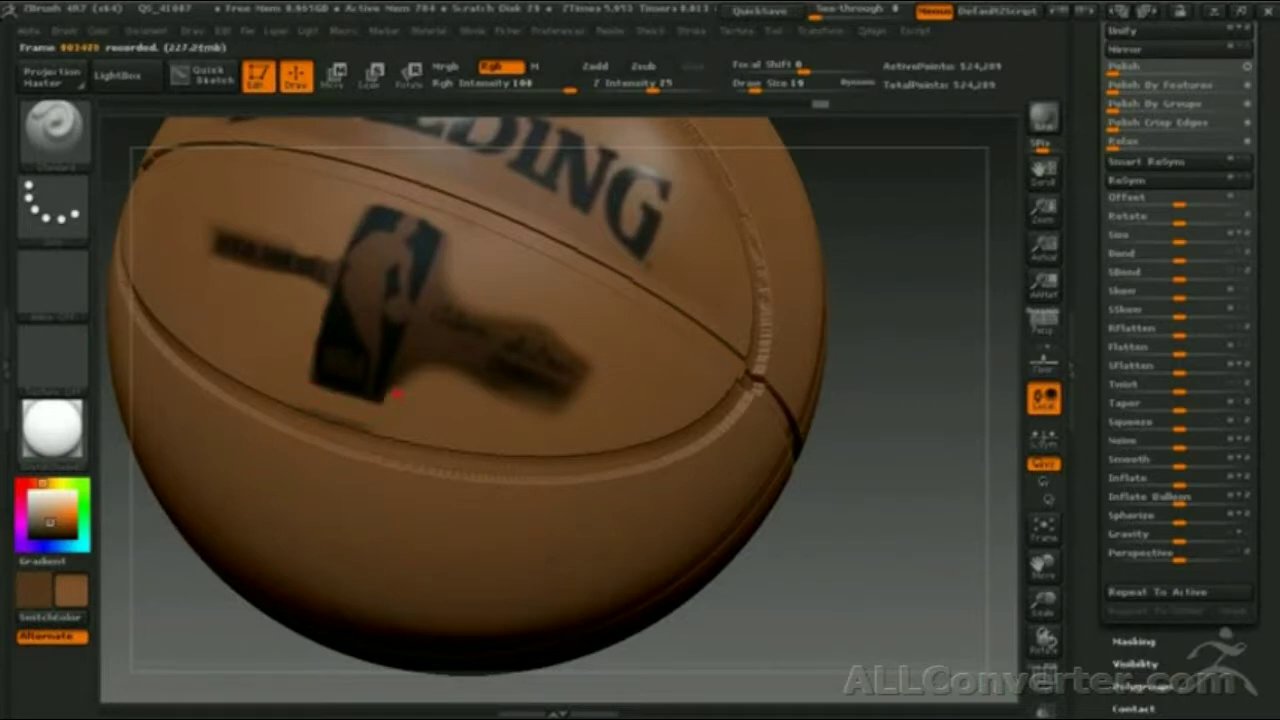
Turn to the NBA logo and paint orange over the smudges on its left and right
right_drag(452, 350, 502, 318)
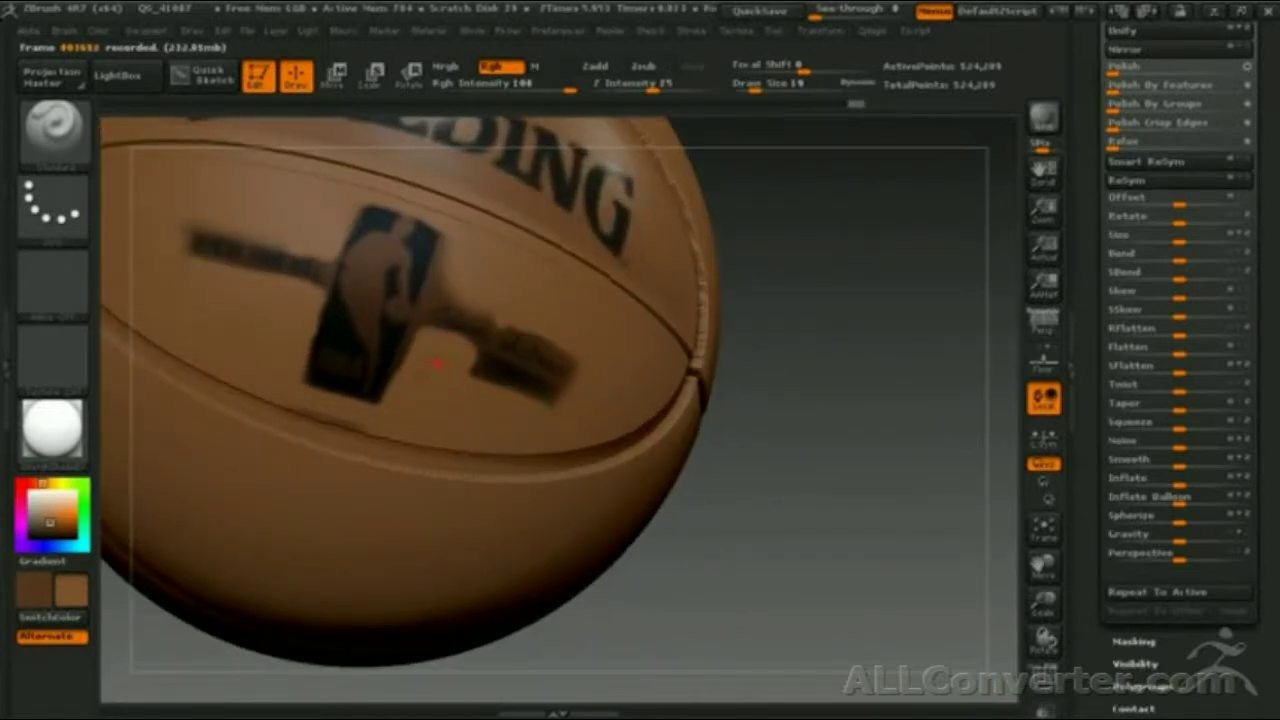
drag(316, 290, 228, 259)
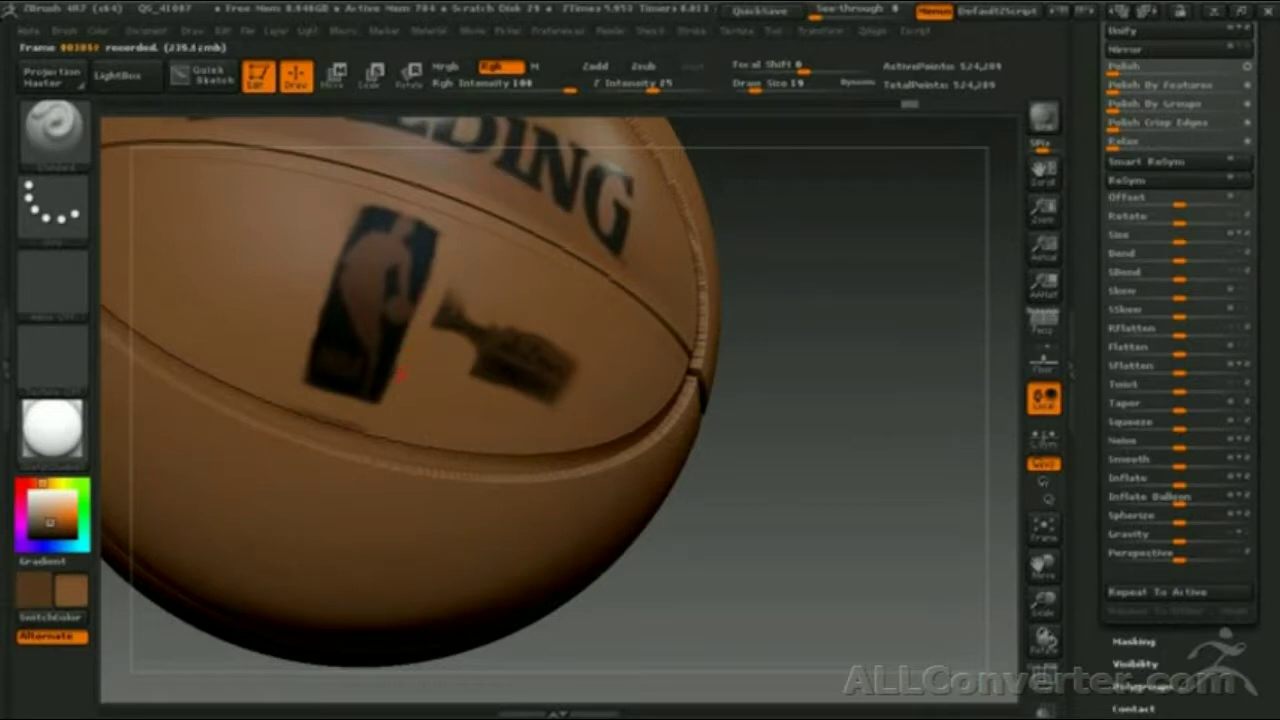
mouse_move(553, 320)
mouse_down()
mouse_move(563, 357)
mouse_move(571, 346)
mouse_move(596, 384)
mouse_move(472, 360)
mouse_up()
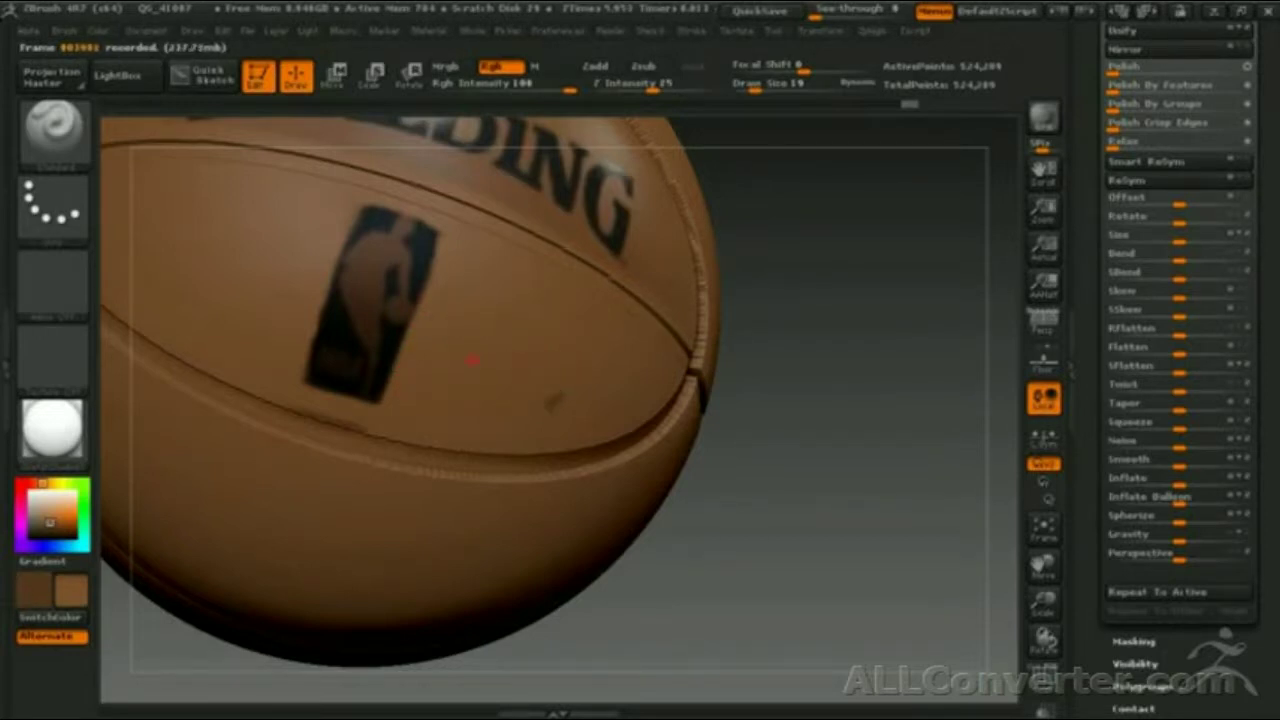